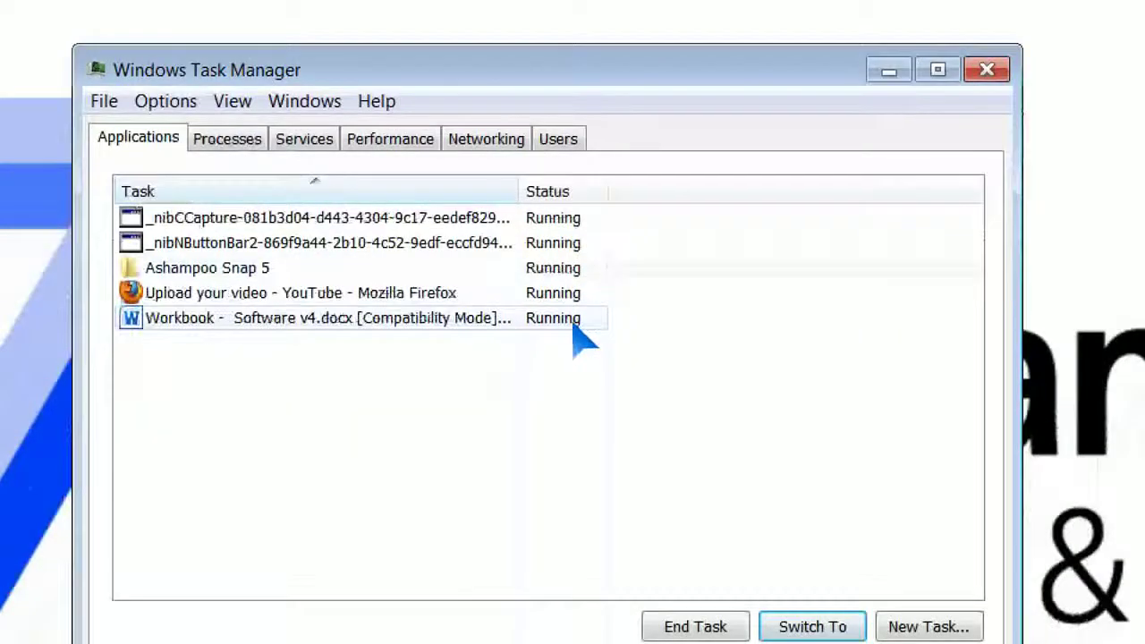
# Check which actions are available for the running Workbook Word document, without applying any.
pyautogui.rightClick(554, 318)
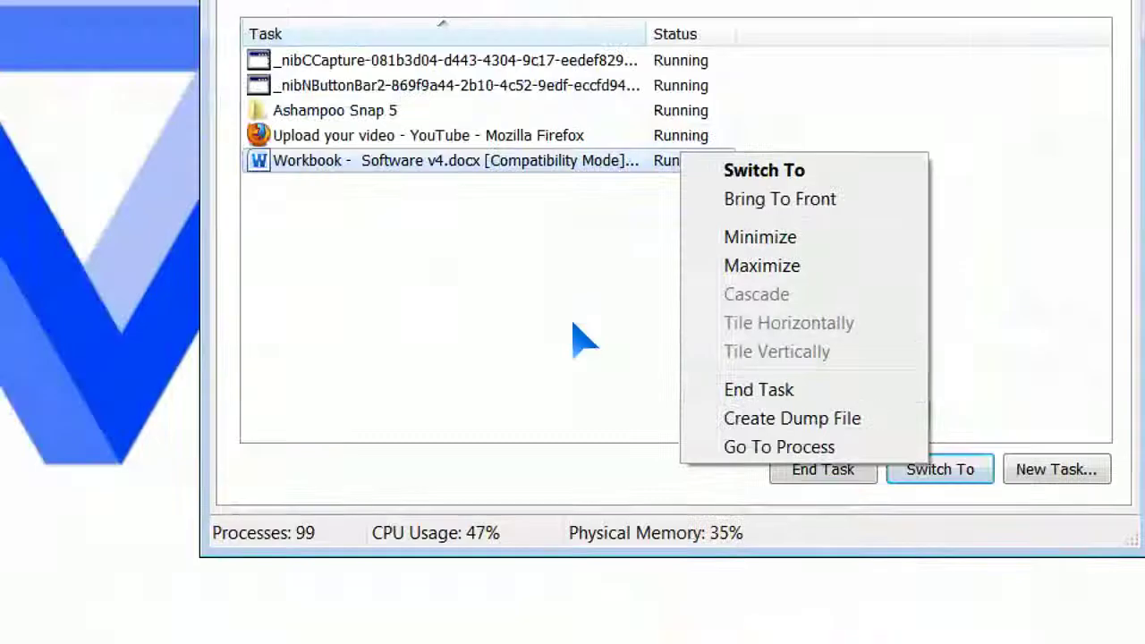
pyautogui.click(411, 262)
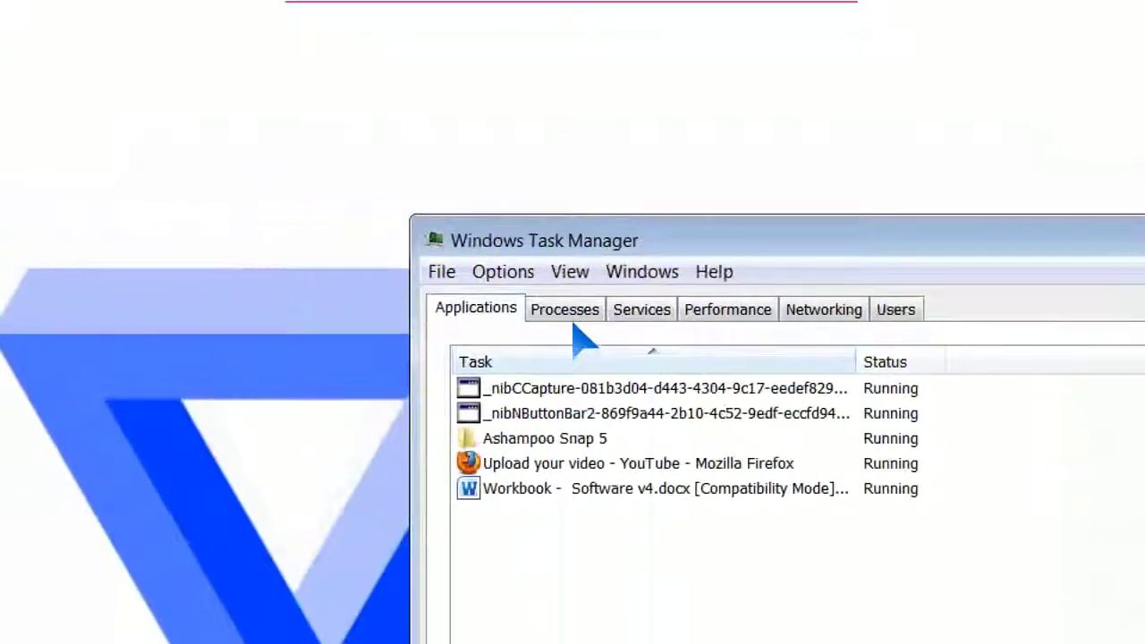
# List the running processes and sort them in turn by user name, image name, CPU, description and memory.
pyautogui.click(571, 314)
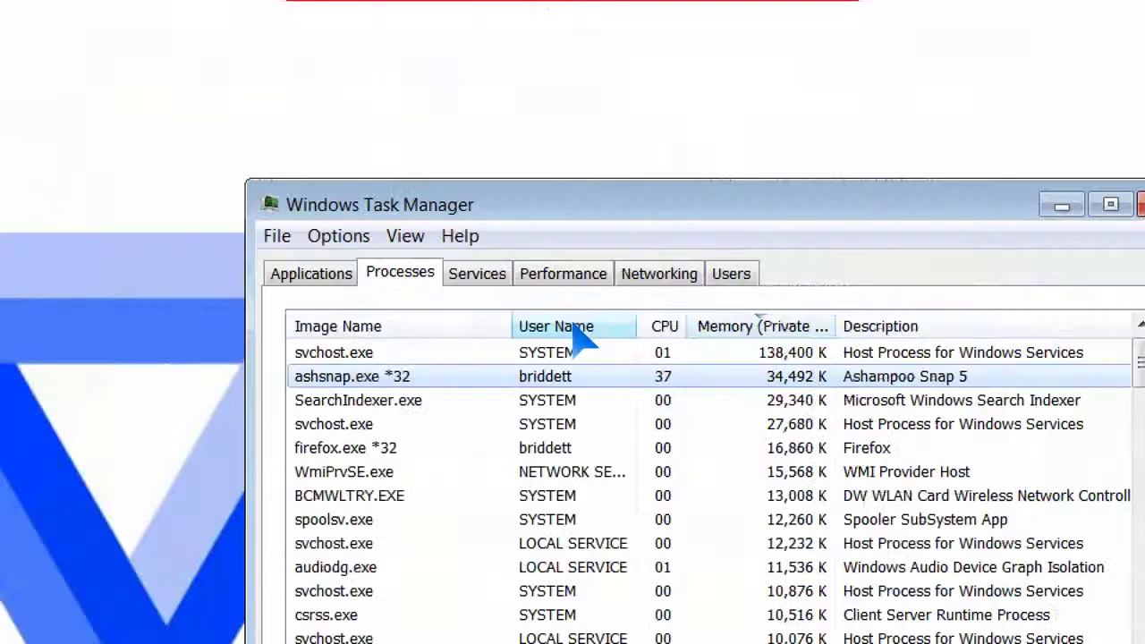
pyautogui.click(422, 75)
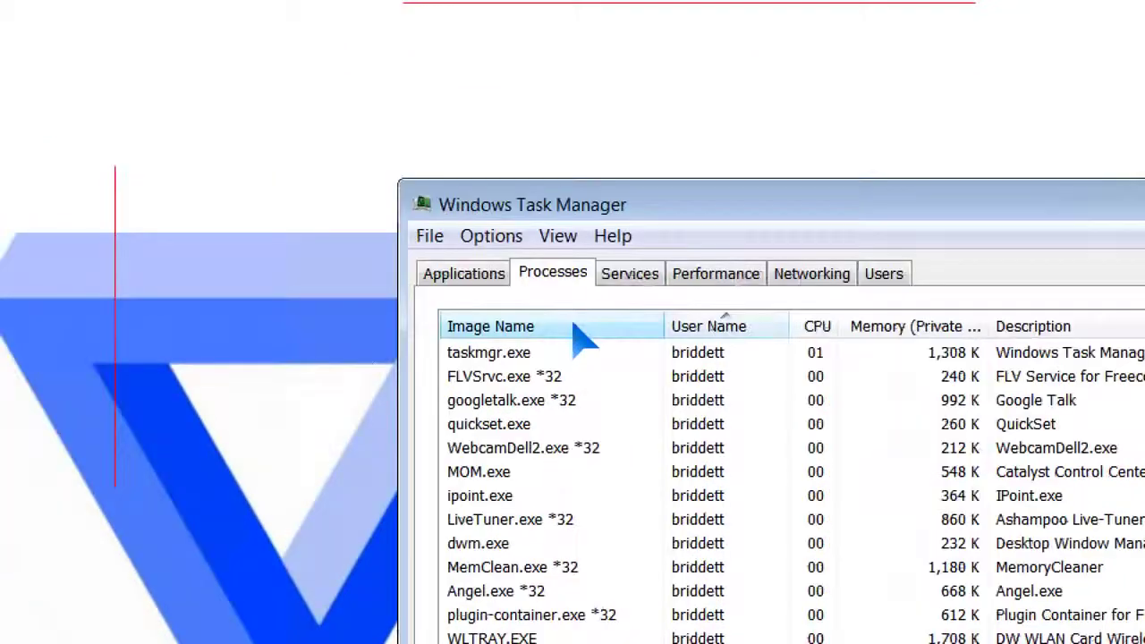
pyautogui.click(460, 327)
pyautogui.click(690, 329)
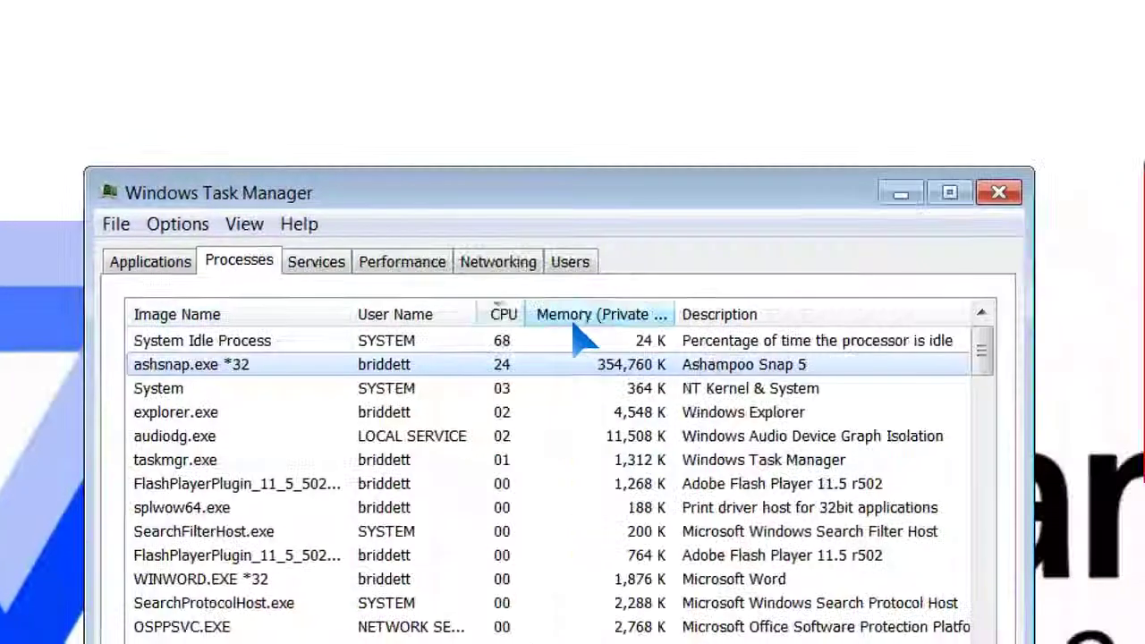
pyautogui.click(653, 319)
pyautogui.click(573, 328)
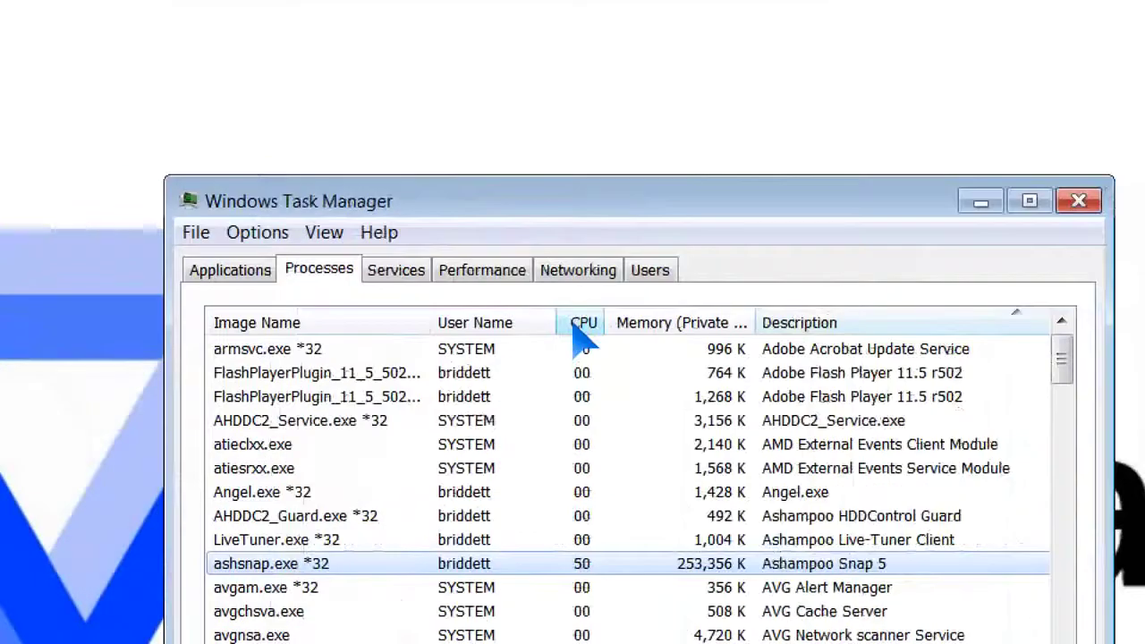
pyautogui.click(575, 326)
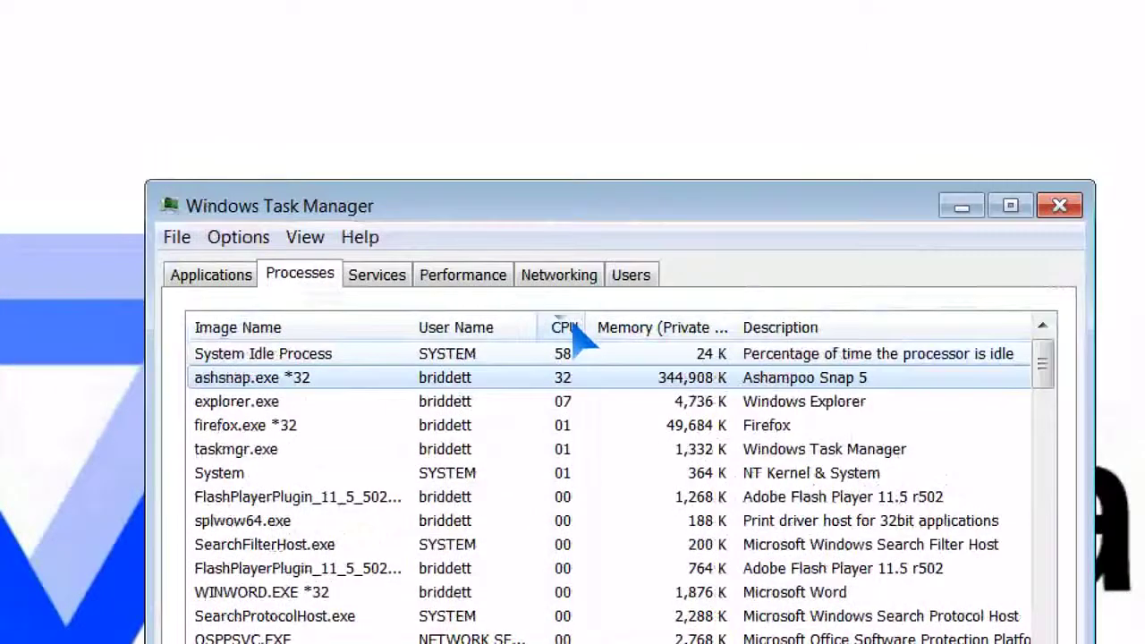
pyautogui.click(573, 327)
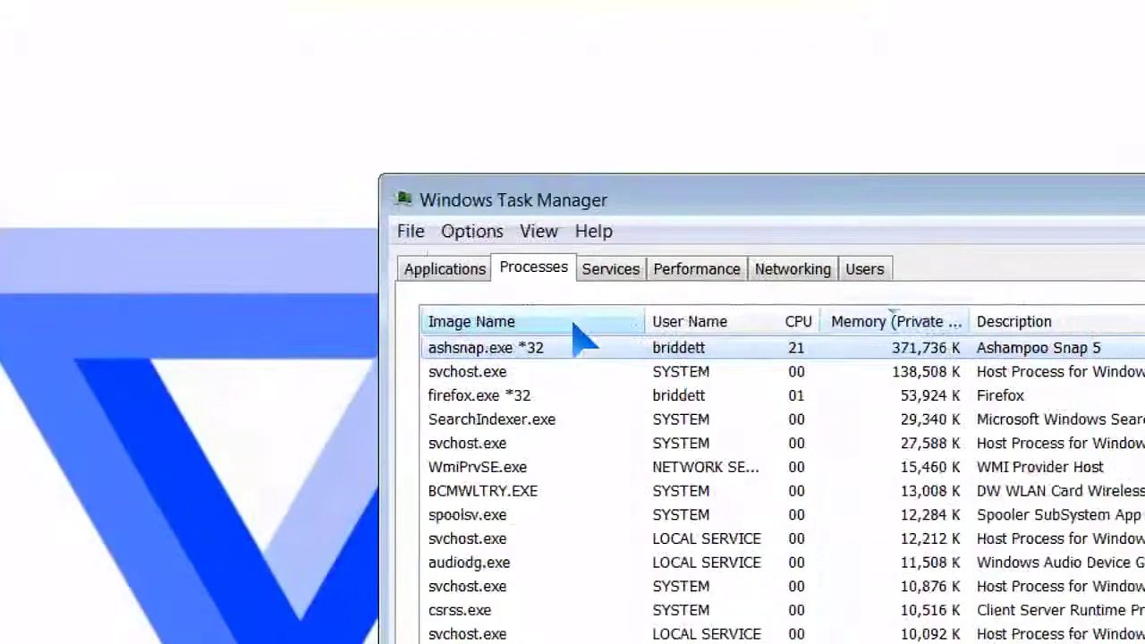
# Sort the processes by image name and examine the full list, including the descriptions.
pyautogui.click(170, 261)
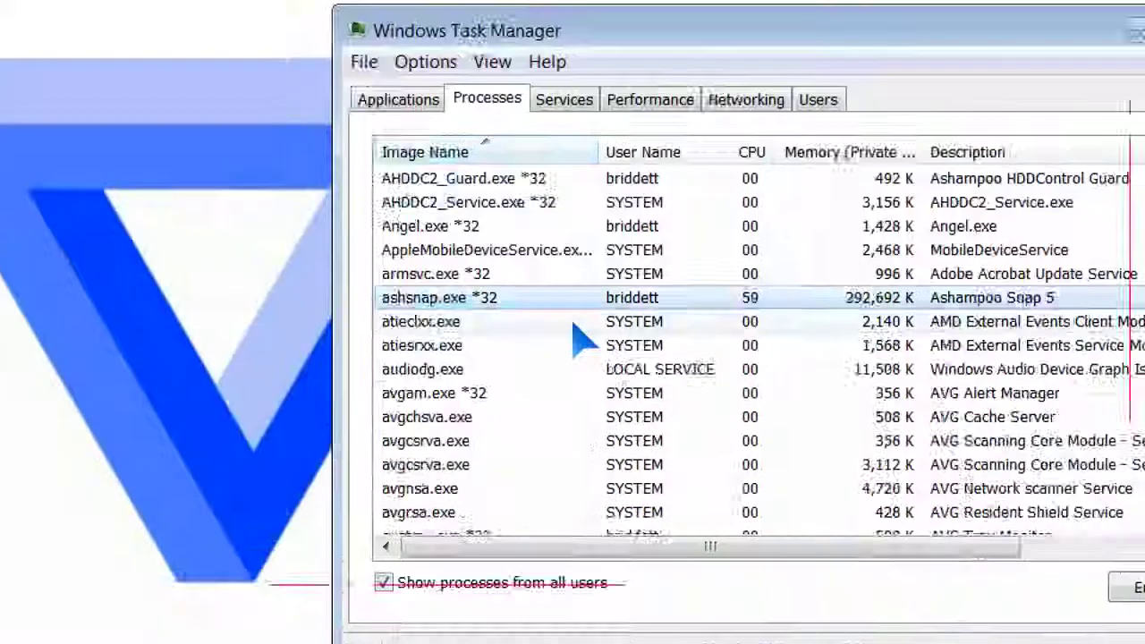
pyautogui.scroll(-12, 581, 340)
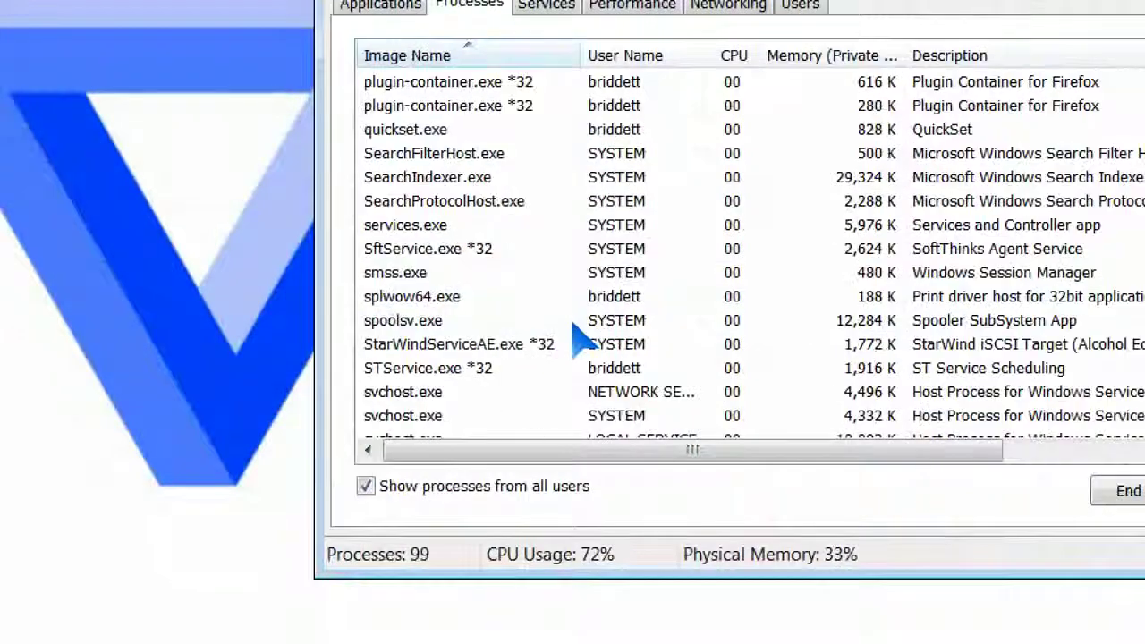
pyautogui.scroll(-5, 579, 335)
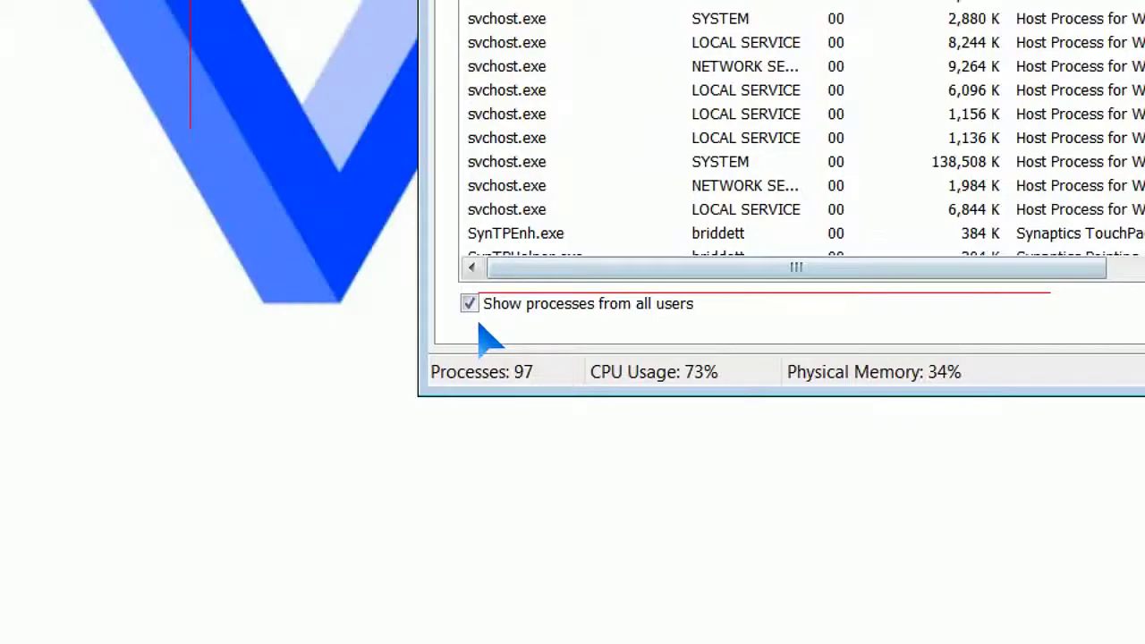
pyautogui.scroll(15, 550, 301)
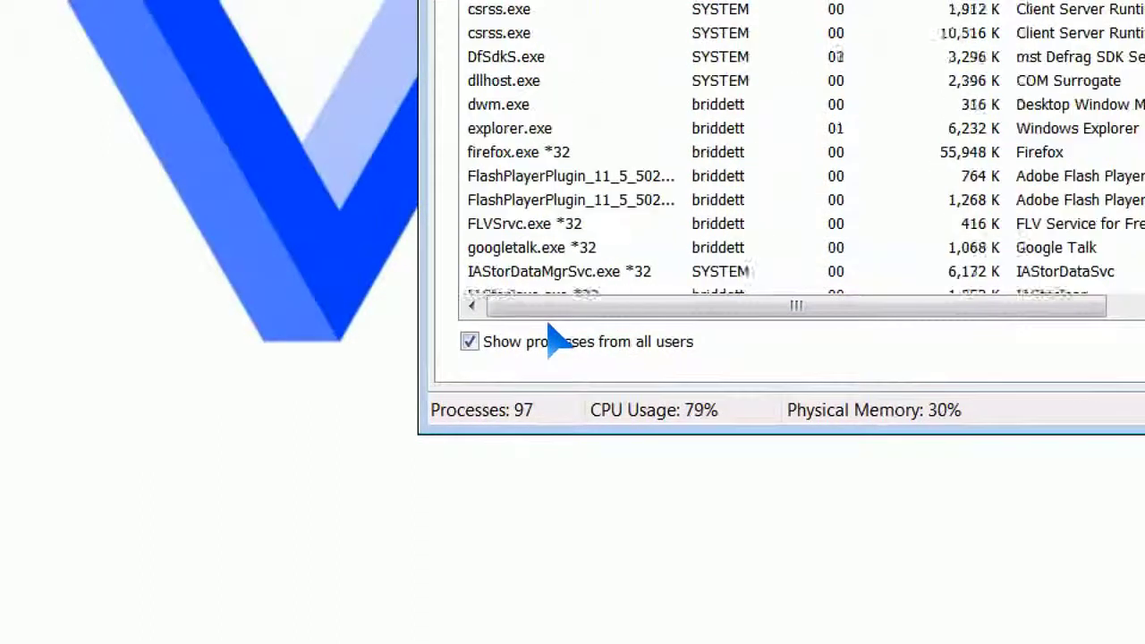
pyautogui.scroll(2, 550, 335)
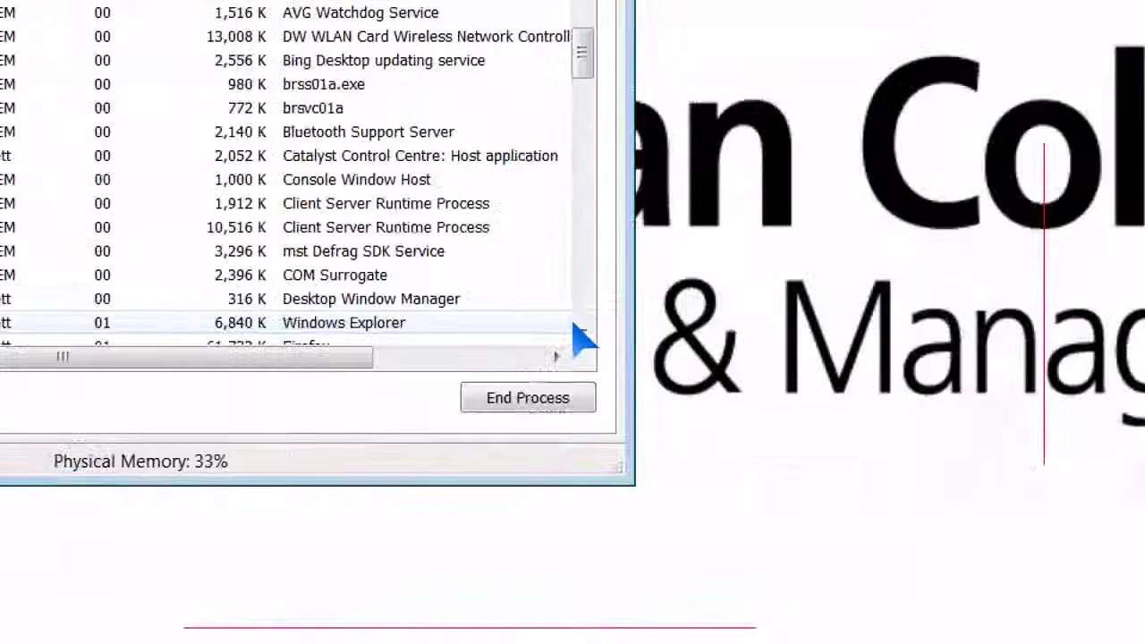
pyautogui.click(574, 325)
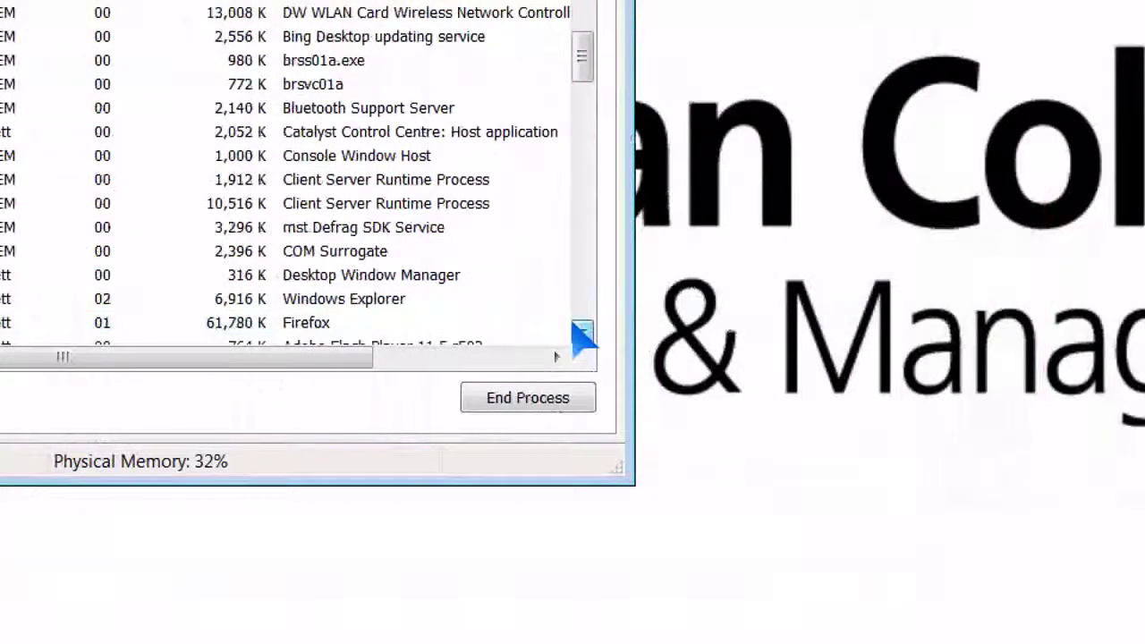
pyautogui.click(574, 326)
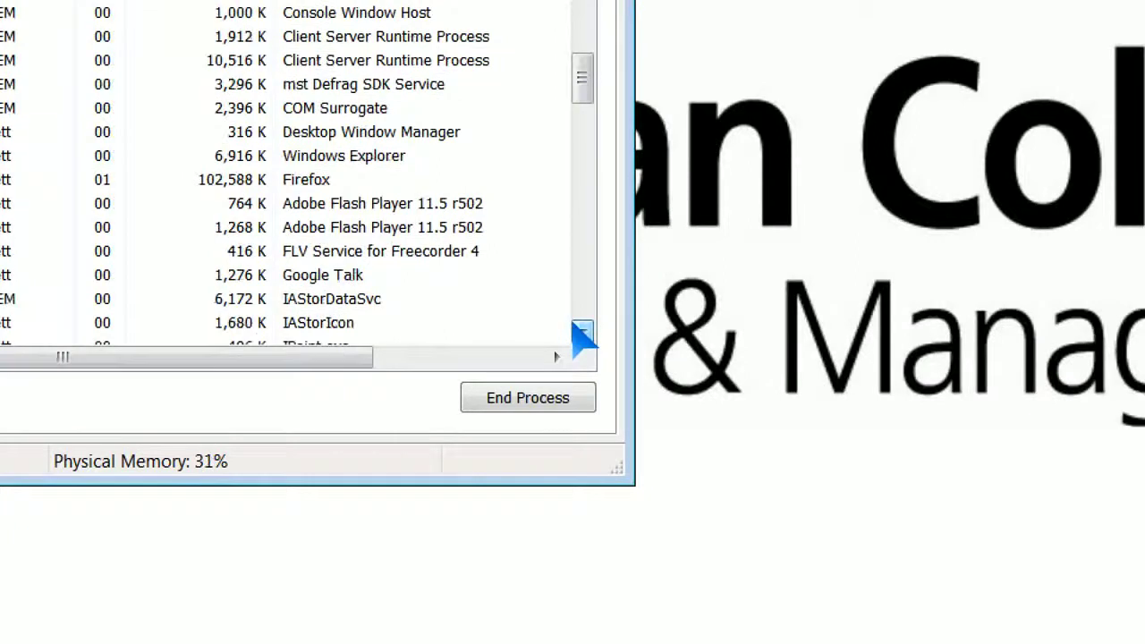
pyautogui.click(577, 329)
pyautogui.click(577, 329)
pyautogui.click(577, 329)
pyautogui.click(576, 329)
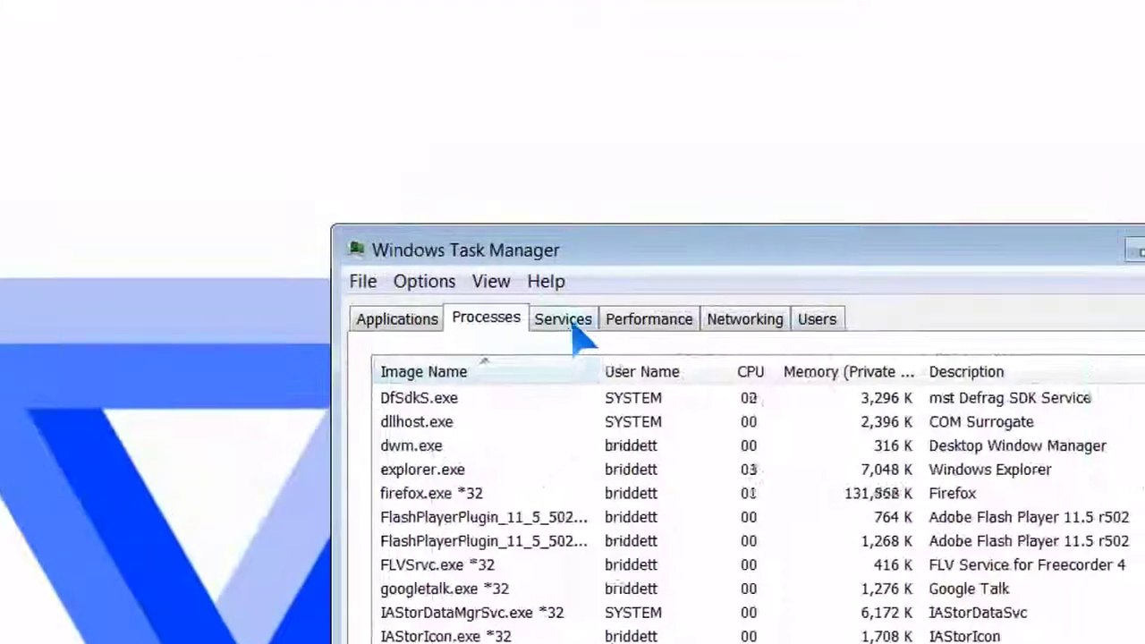
# List the services sorted by name, and display the CPU and memory usage graphs.
pyautogui.click(573, 328)
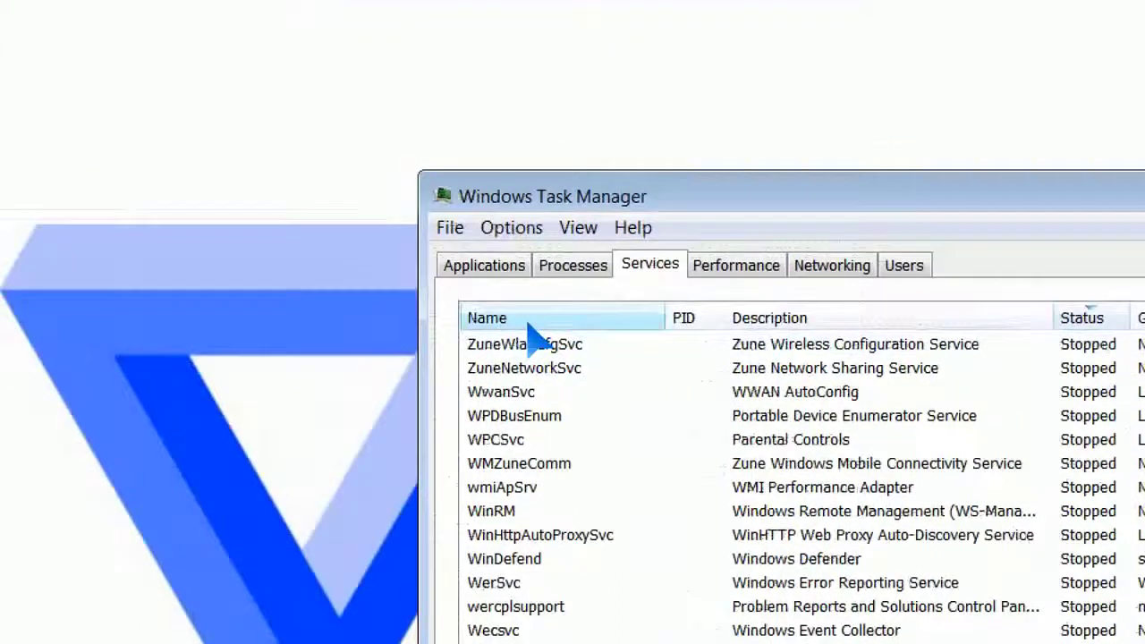
pyautogui.click(528, 322)
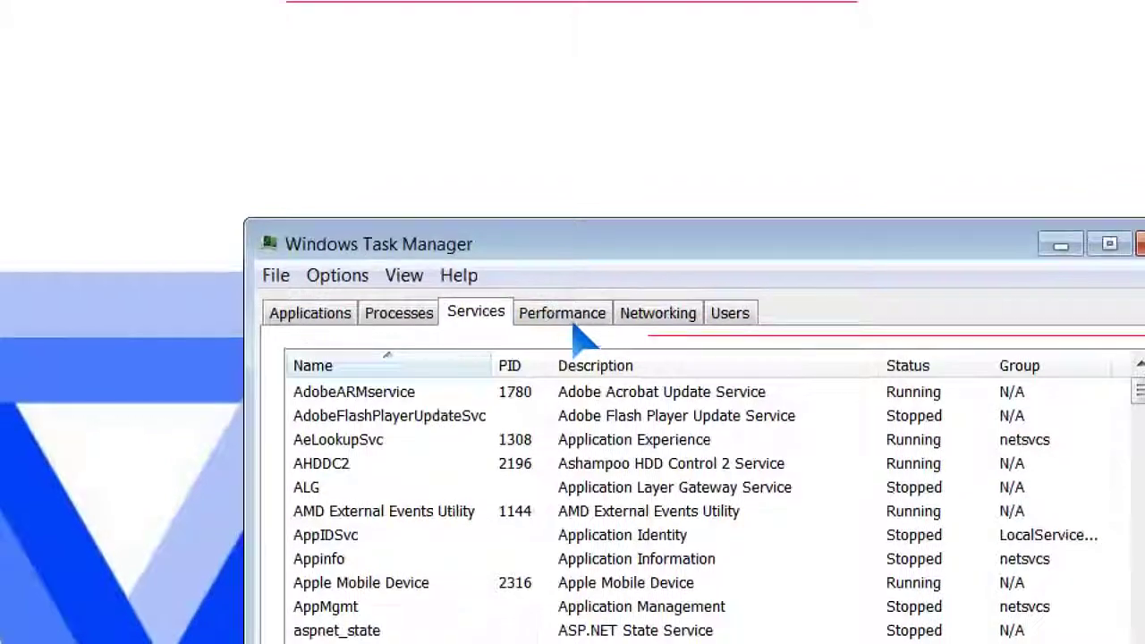
pyautogui.click(567, 315)
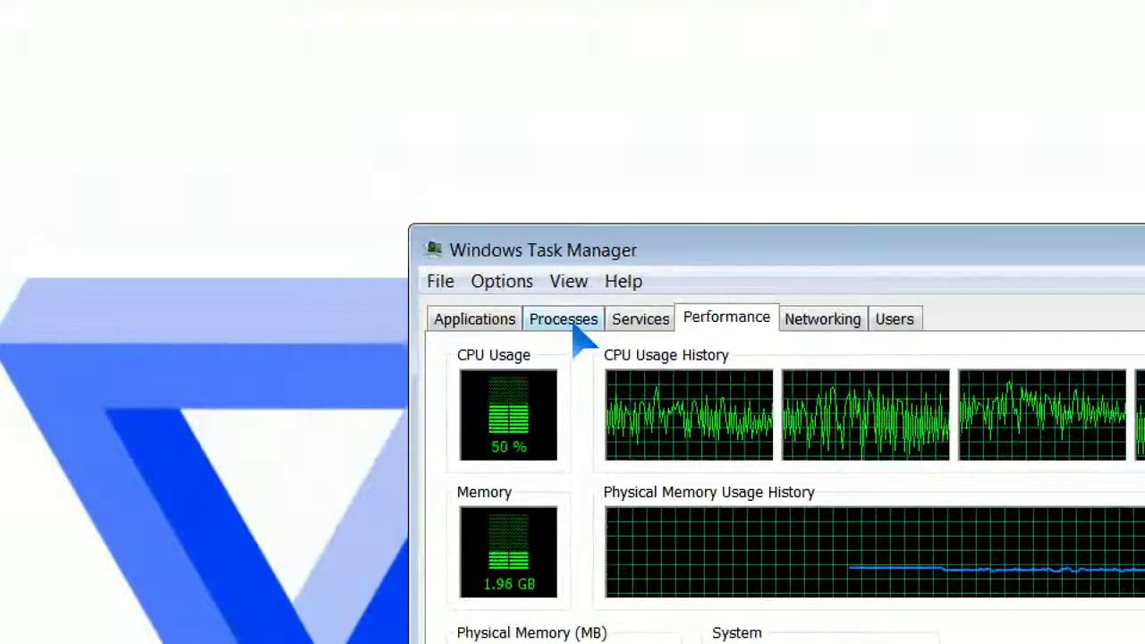
# Return to the processes and sort them by memory usage, largest first, from the top of the list.
pyautogui.click(566, 320)
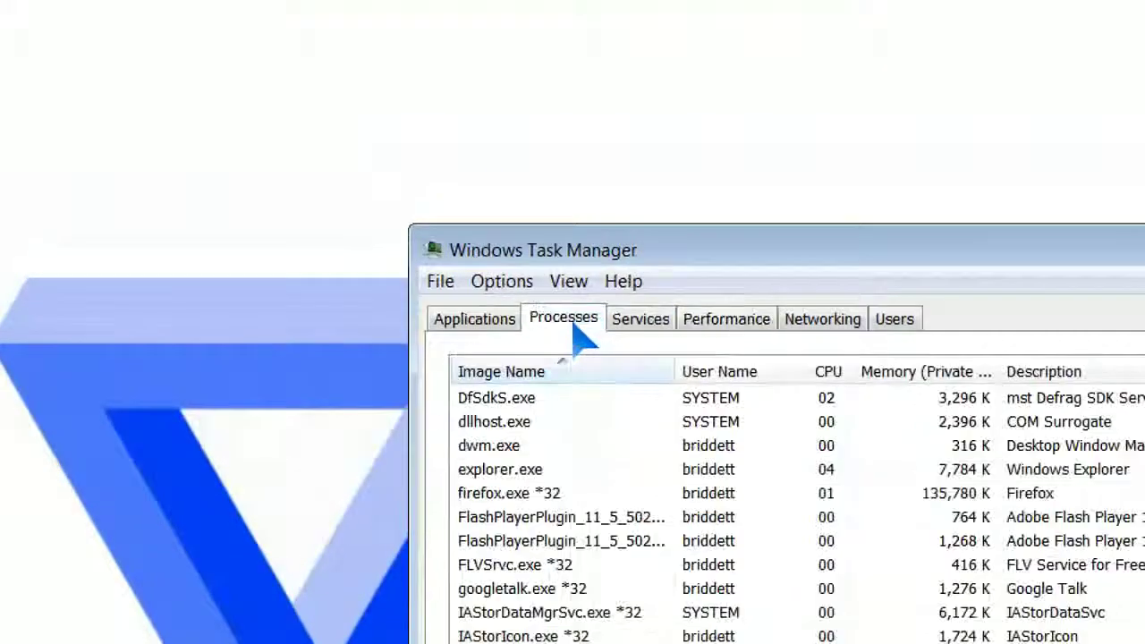
pyautogui.click(915, 373)
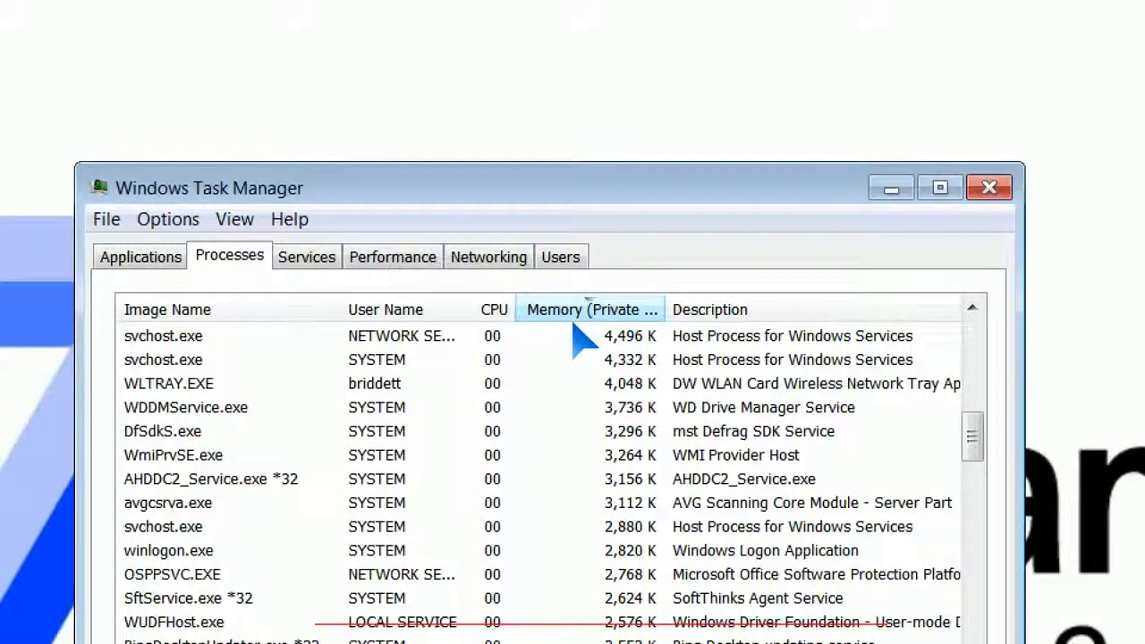
pyautogui.click(591, 309)
pyautogui.moveTo(982, 439); pyautogui.dragTo(981, 313)
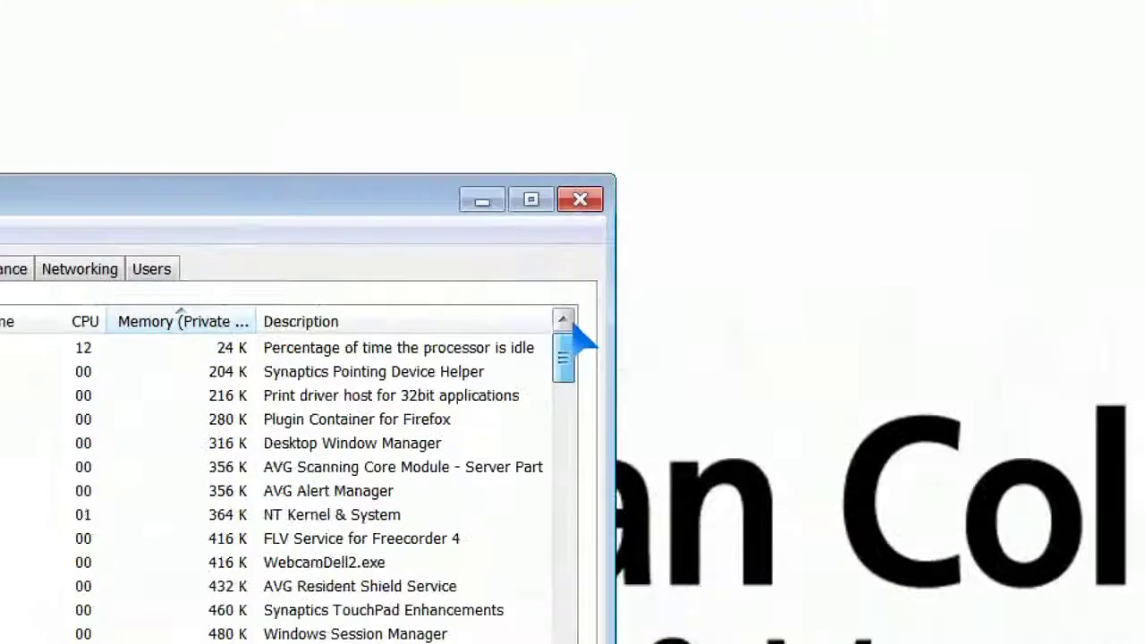
pyautogui.click(575, 330)
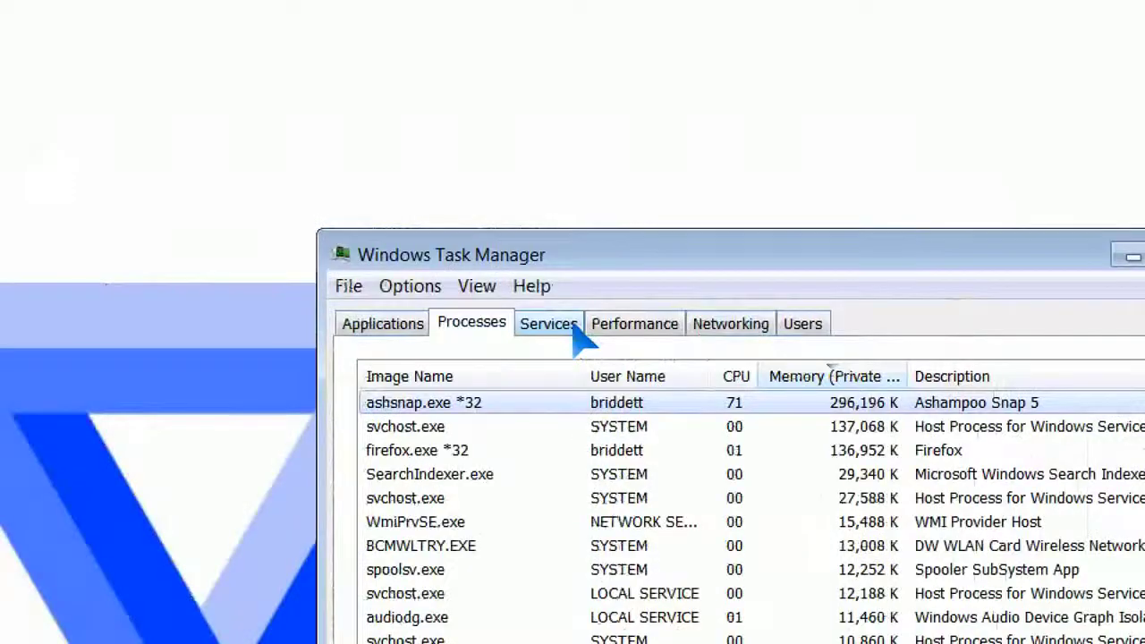
# Revisit the services and performance views, and check the actions available for the Ashampoo Snap 5 application.
pyautogui.click(574, 326)
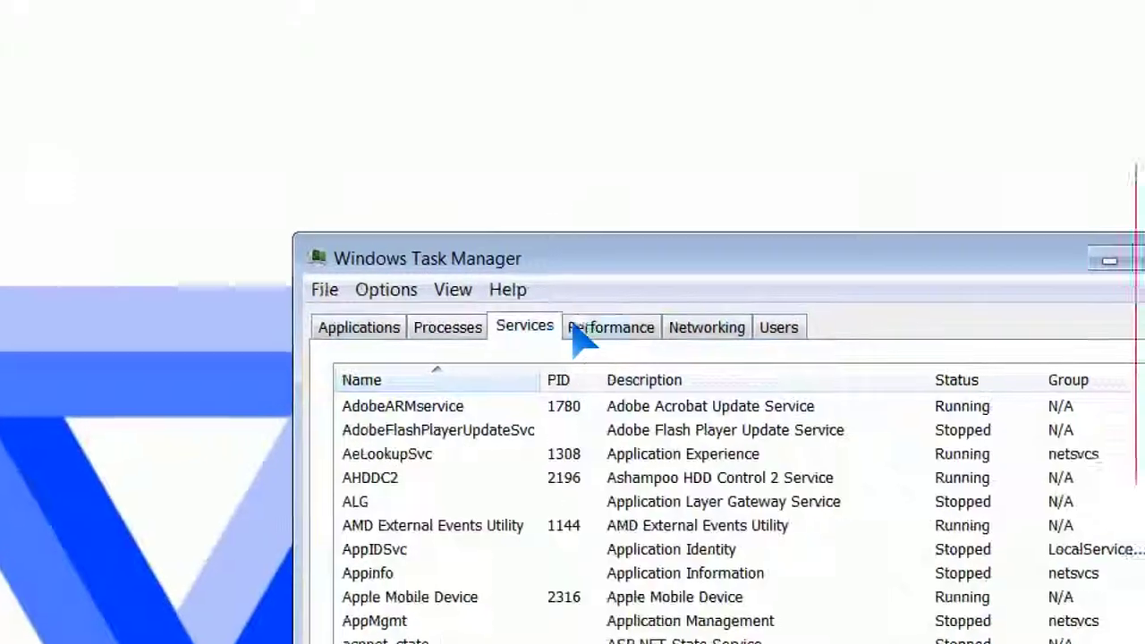
pyautogui.click(597, 326)
pyautogui.click(477, 325)
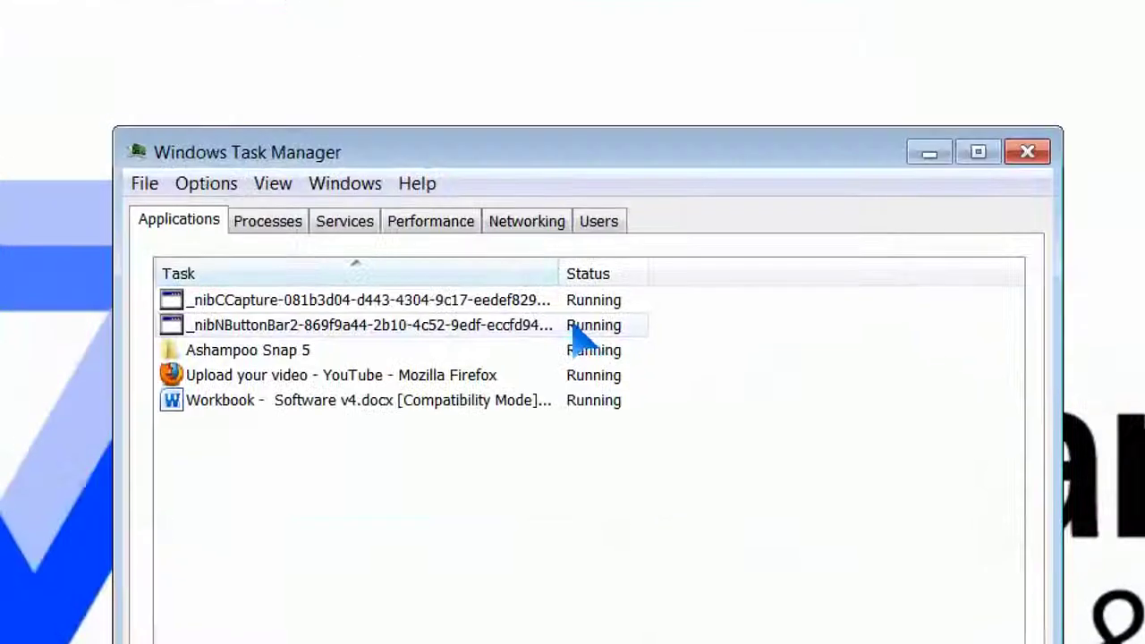
pyautogui.rightClick(430, 210)
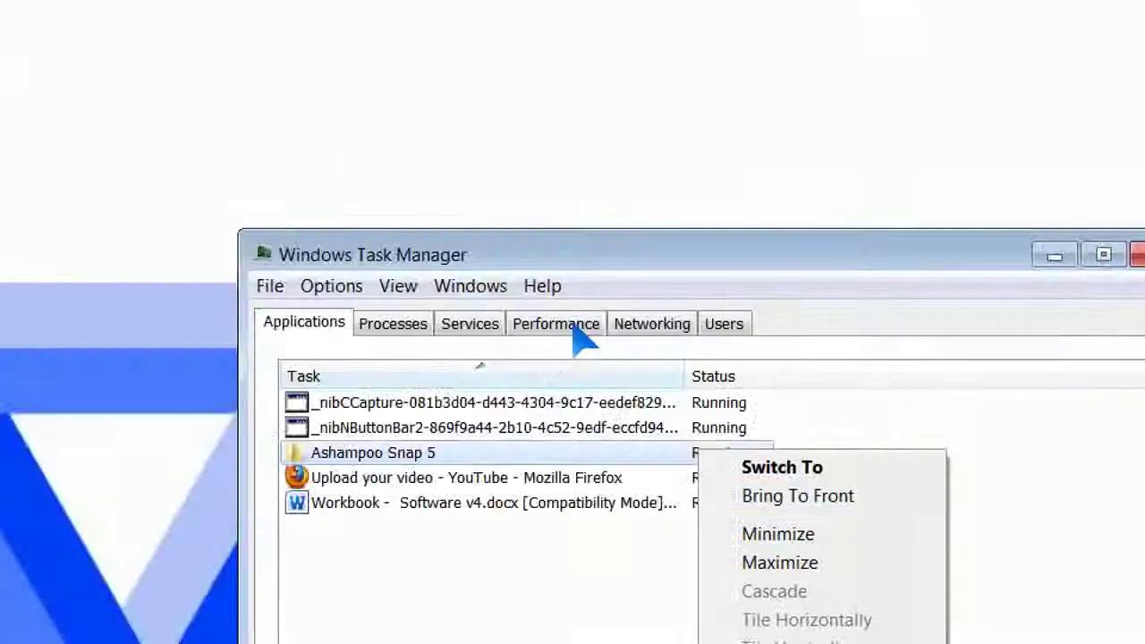
# Show the performance graphs again, and display the network activity with a widened Adapter Name column.
pyautogui.click(574, 327)
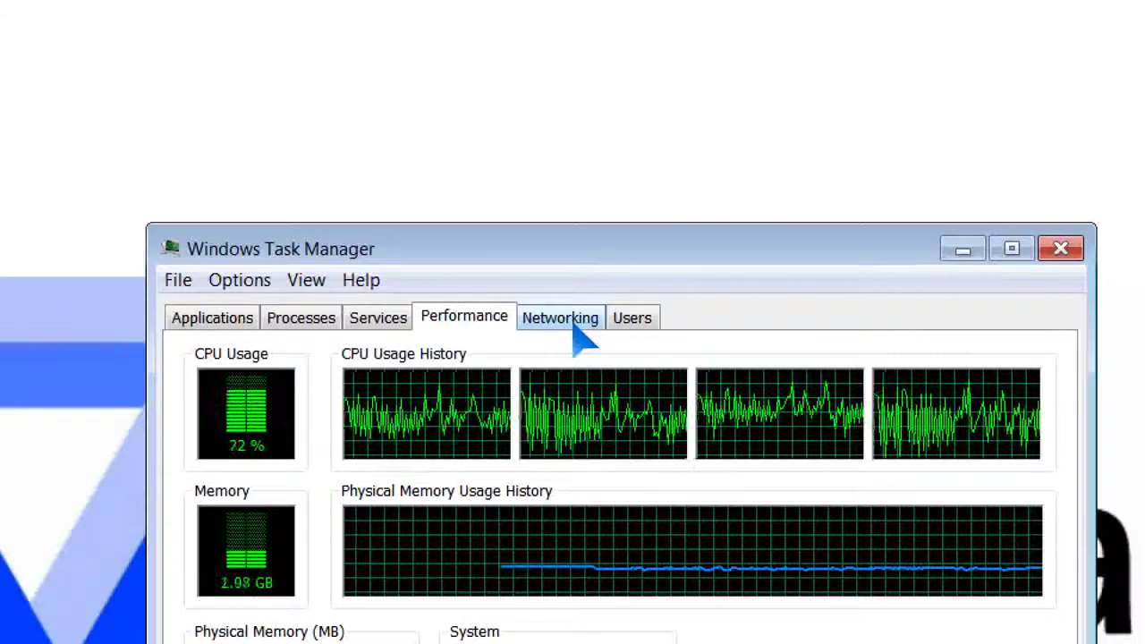
pyautogui.click(574, 325)
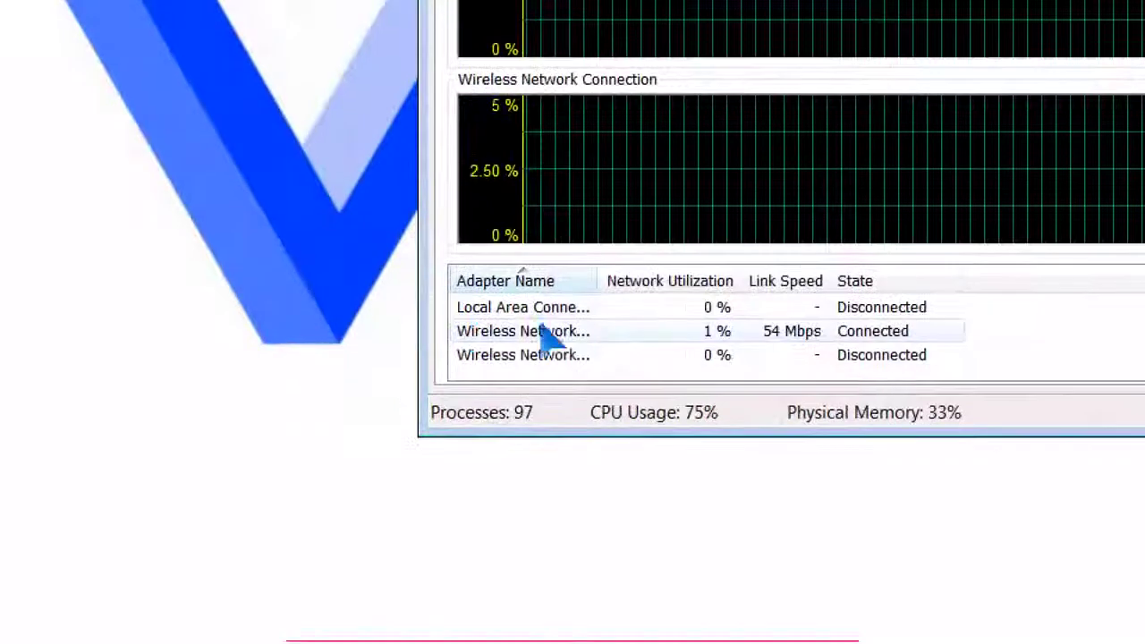
pyautogui.moveTo(366, 276); pyautogui.dragTo(395, 276)
pyautogui.moveTo(572, 324); pyautogui.dragTo(644, 324)
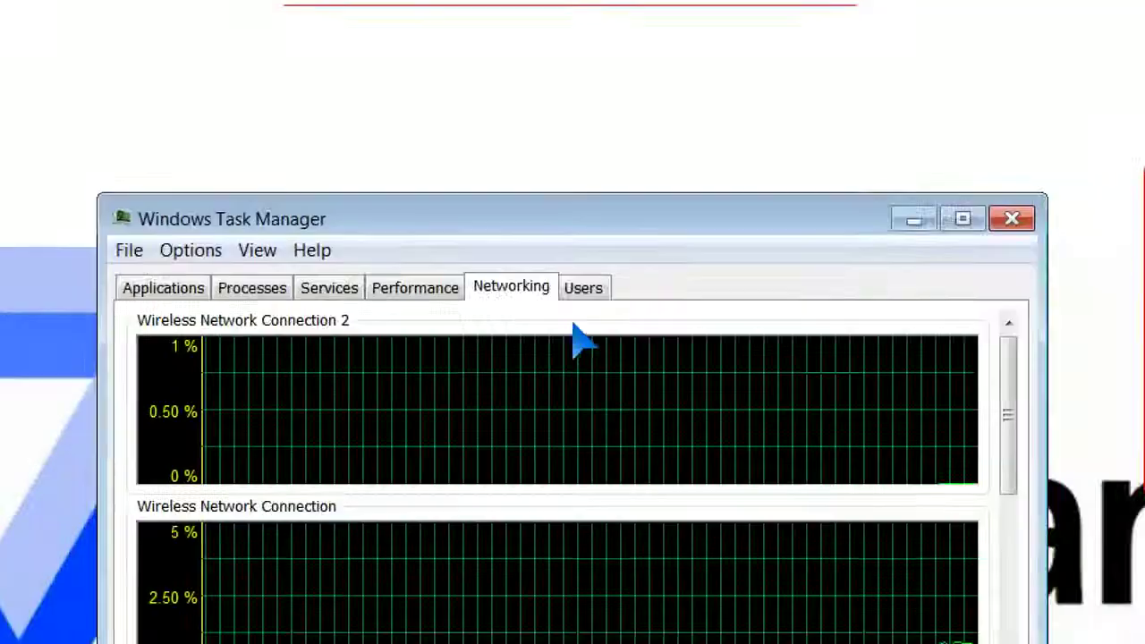
# View the logged-on users and return to the list of running applications.
pyautogui.click(575, 322)
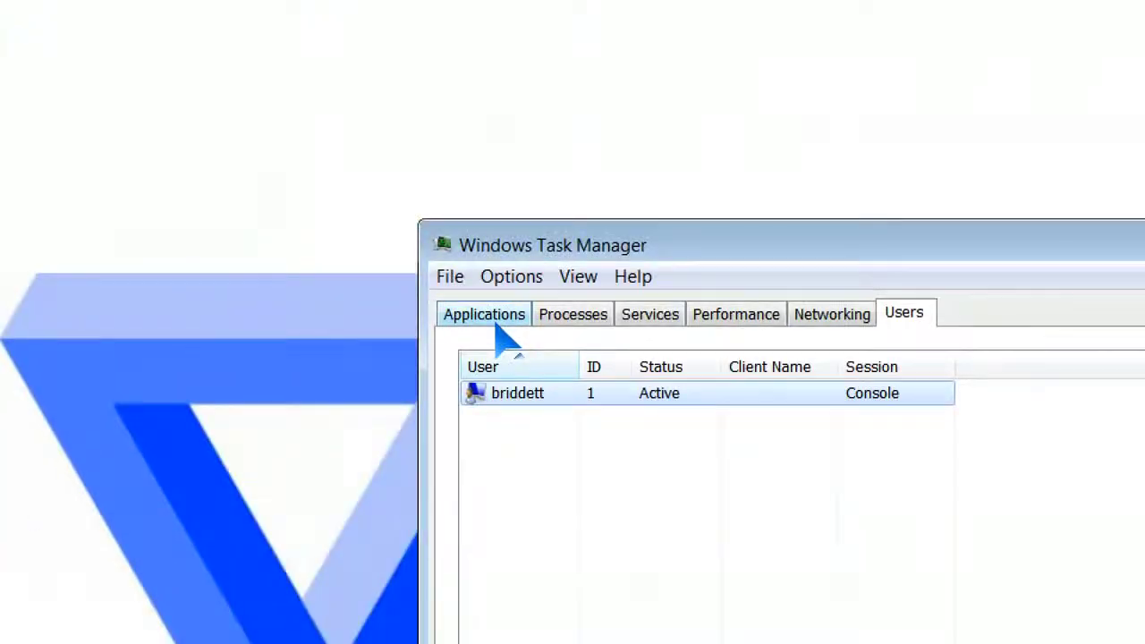
pyautogui.click(496, 323)
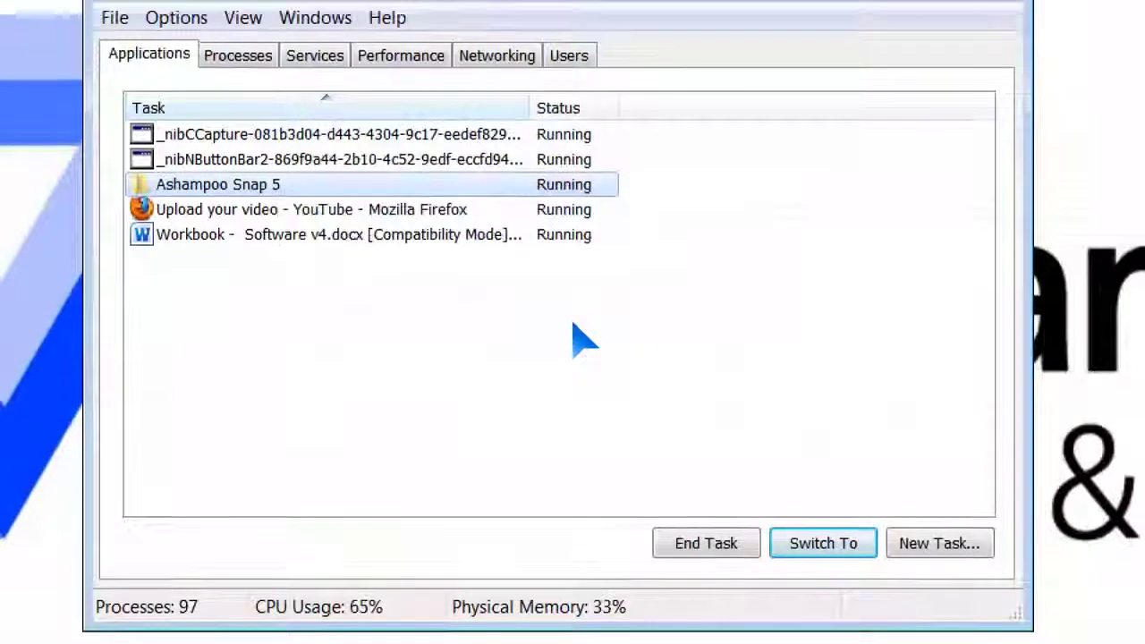